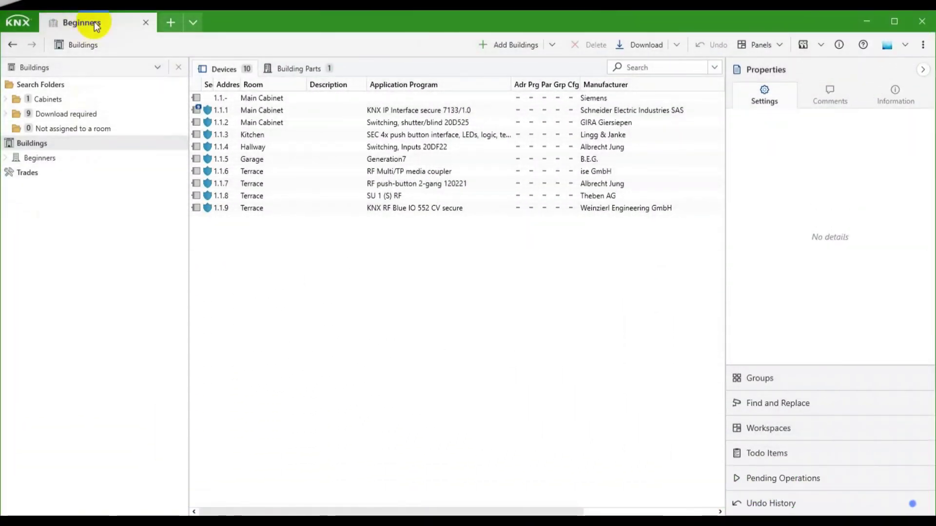
# Switch the panel to Topology, check the Download required folder and select the topology backbone.
pyautogui.click(93, 67)
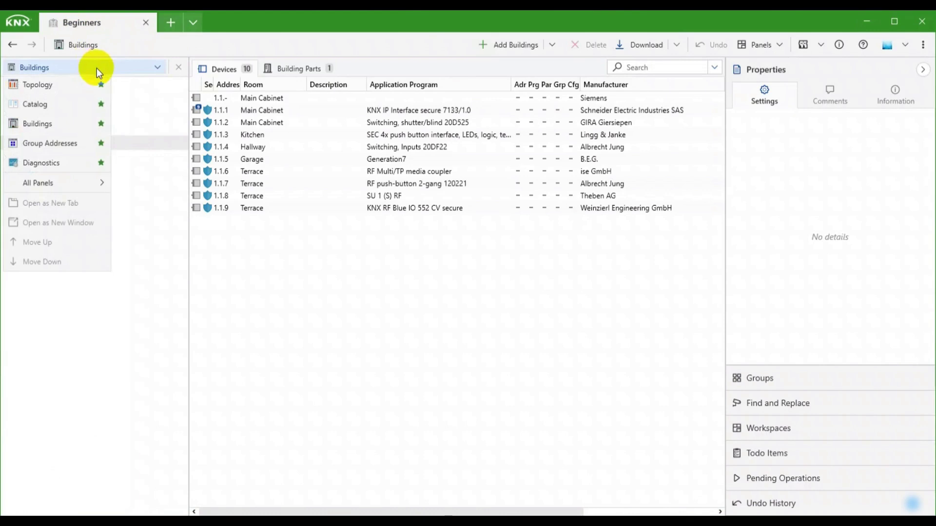
pyautogui.click(50, 86)
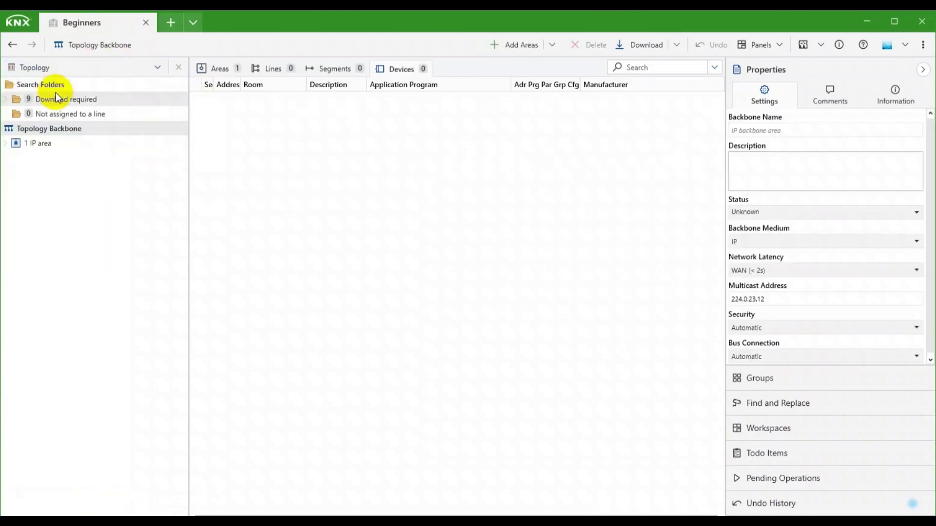
pyautogui.click(54, 101)
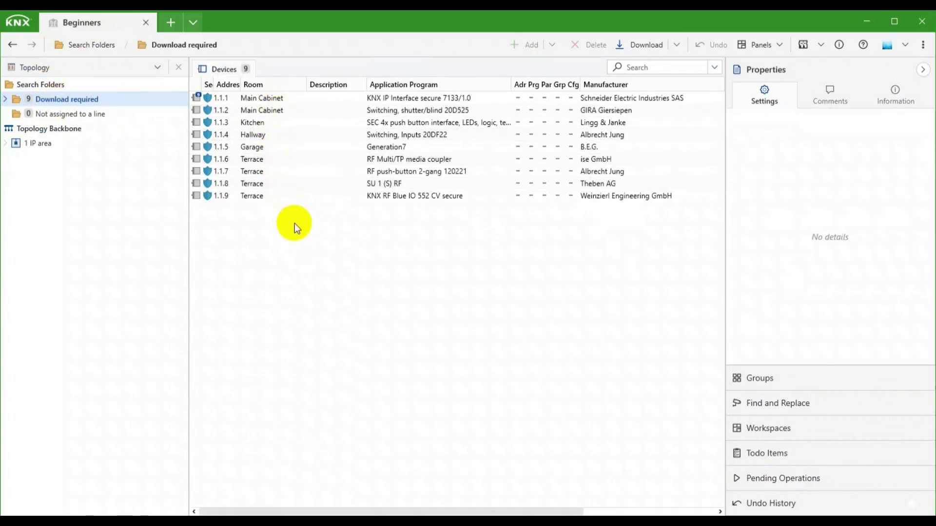
pyautogui.click(38, 130)
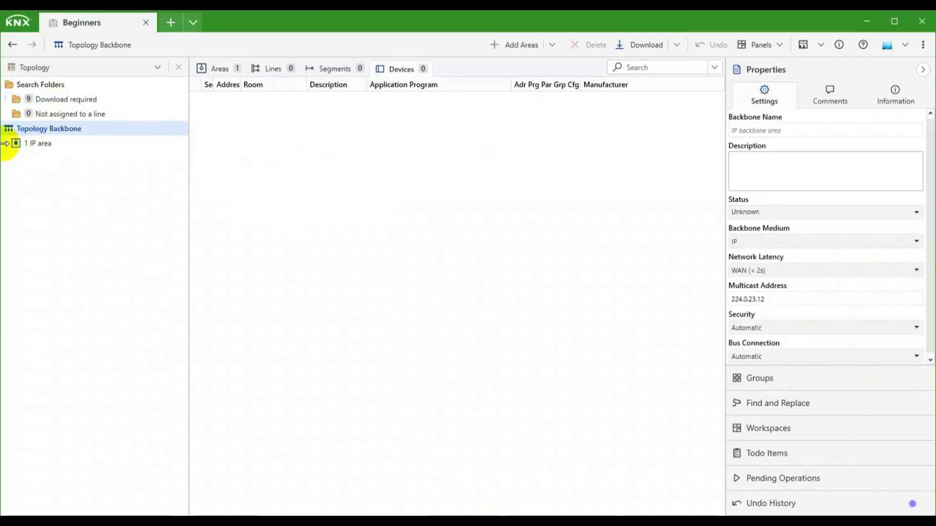
# Expand 1 IP area and 1.1 TP line, view the power supply, then select the TP line.
pyautogui.click(6, 144)
pyautogui.click(9, 158)
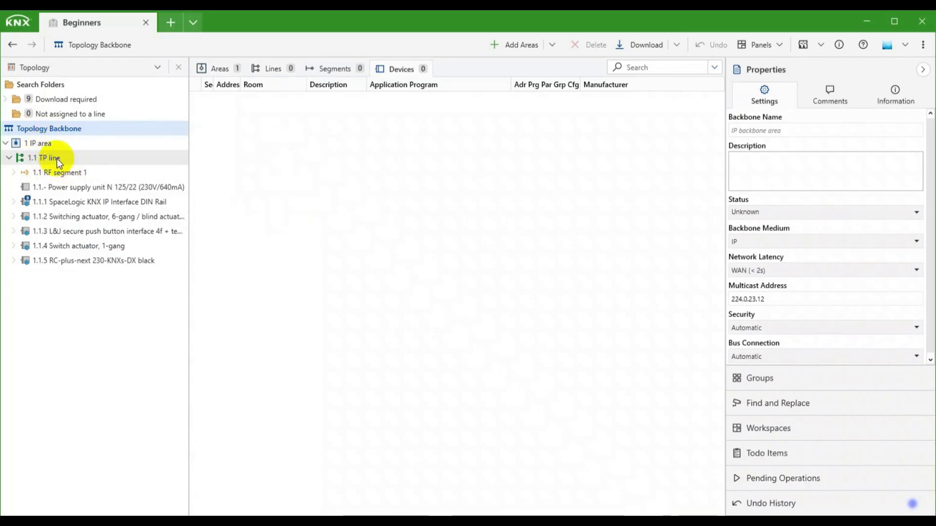
pyautogui.click(52, 189)
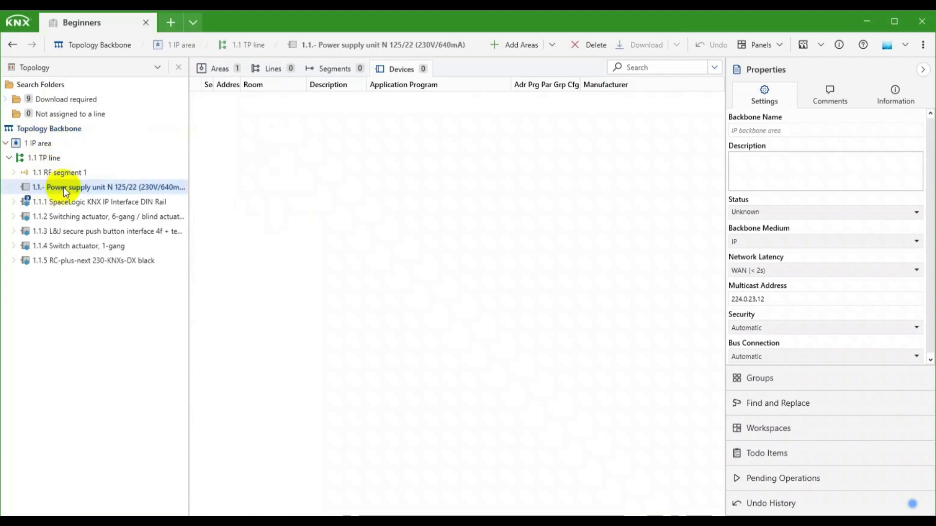
pyautogui.click(40, 158)
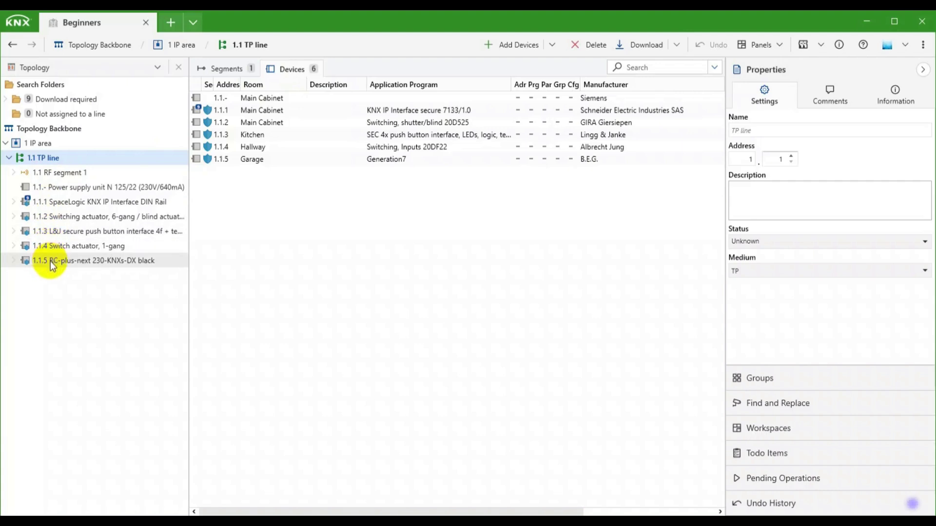
# Select 1.1 RF segment 1 and expand it to list devices 1.1.6 to 1.1.9.
pyautogui.click(47, 175)
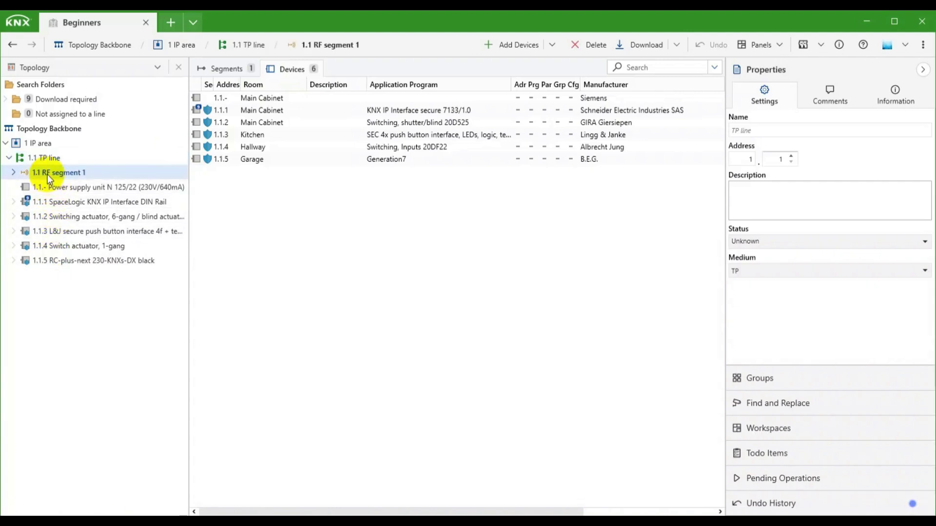
pyautogui.click(13, 173)
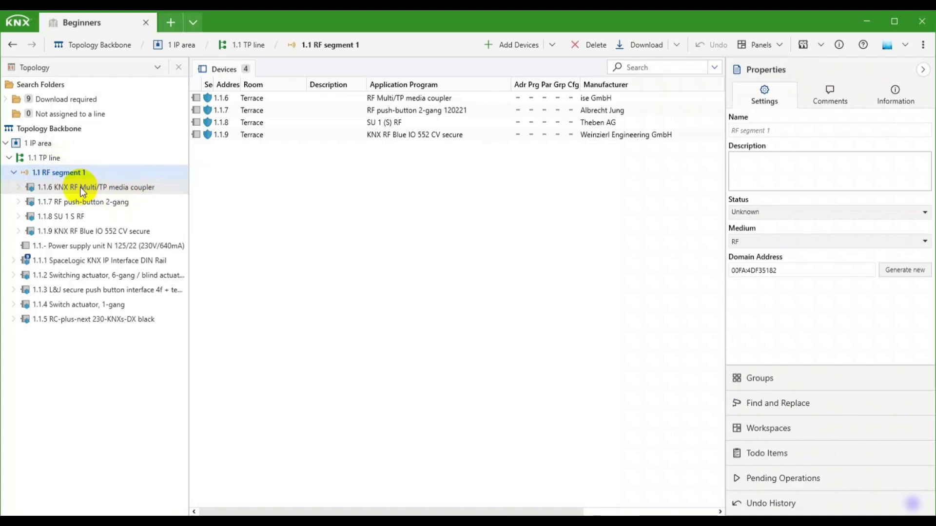
# Select the 1.1.6 KNX RF Multi/TP media coupler to show its properties.
pyautogui.click(75, 189)
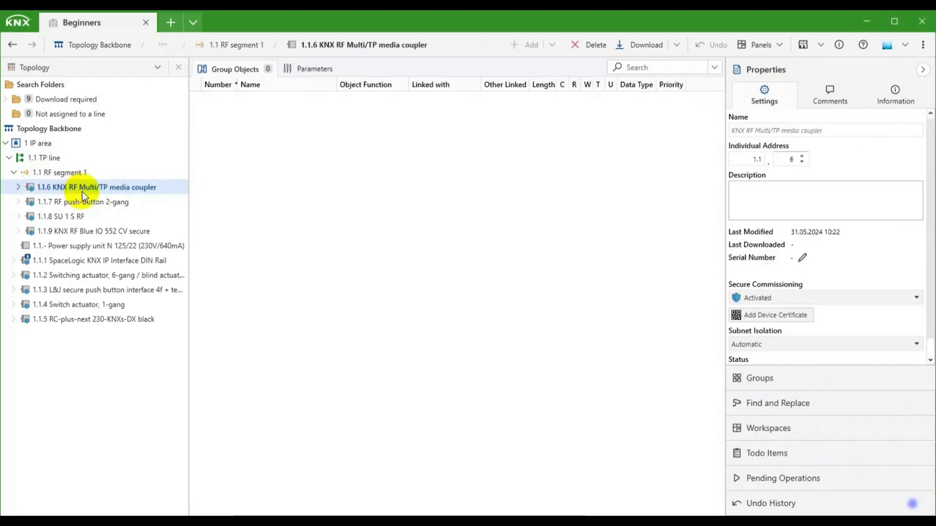